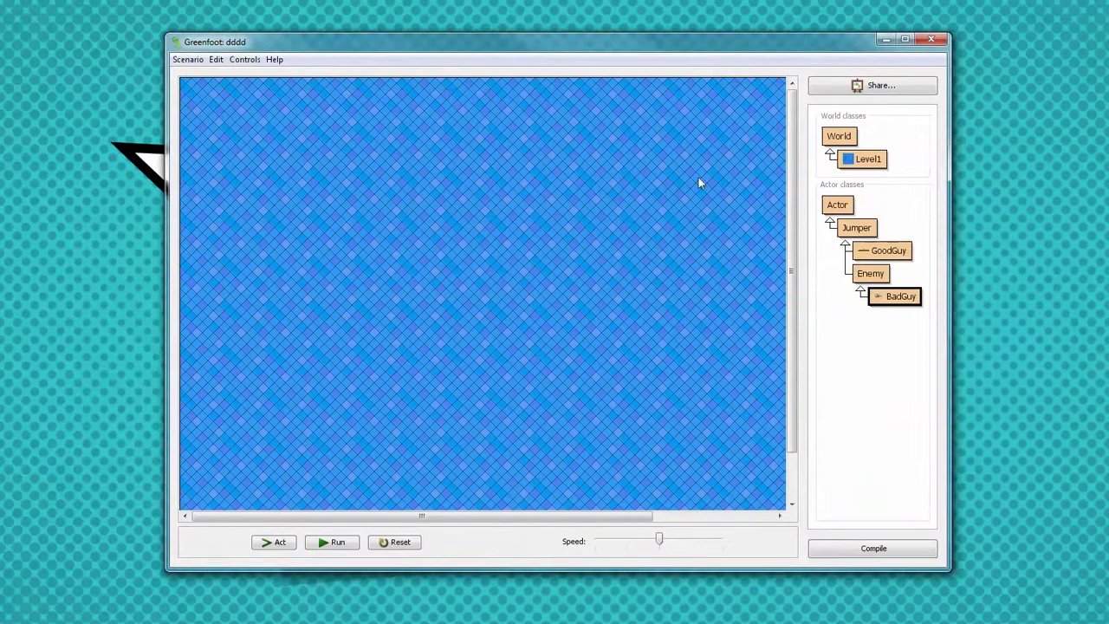
Select the Level1 world class, then advance the slides to the blank 800 × 600 Paint.NET canvas
left_click(873, 161)
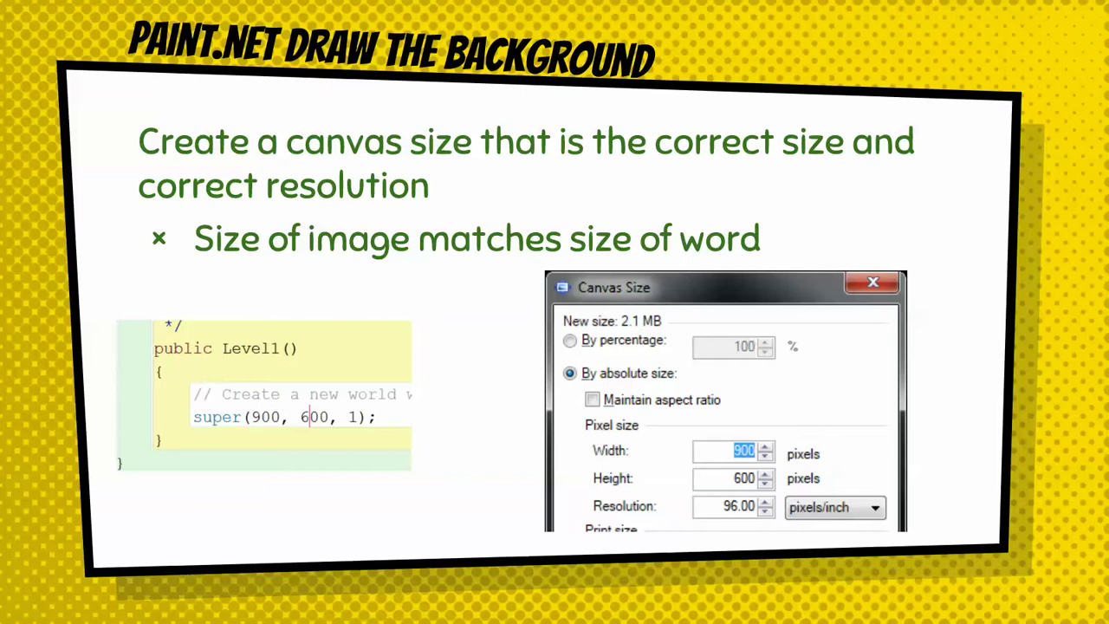
key("Right")
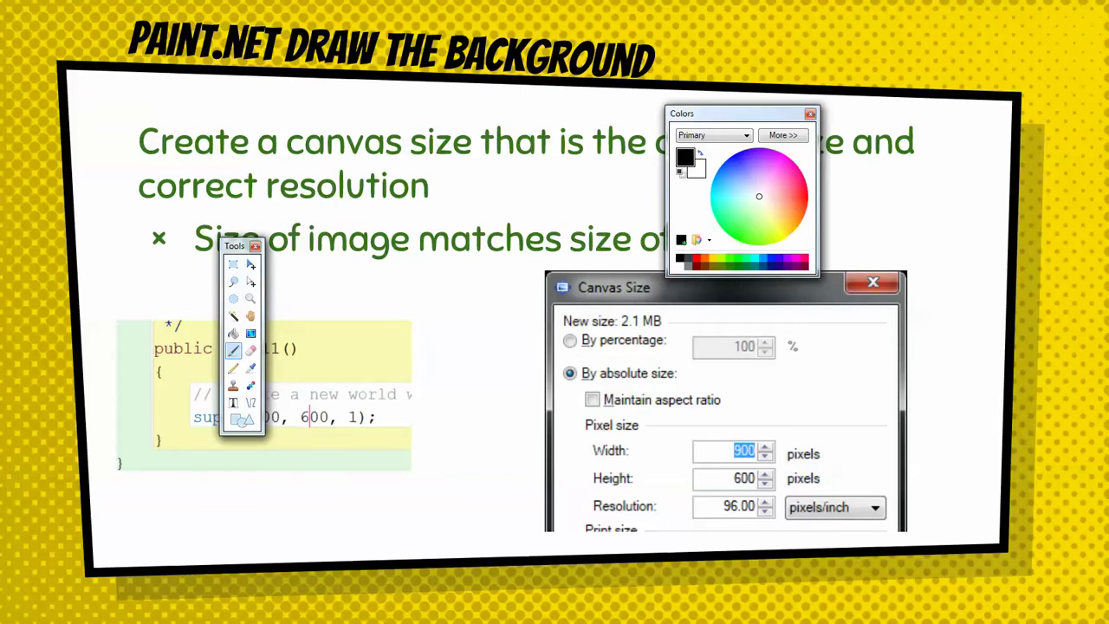
key("Right")
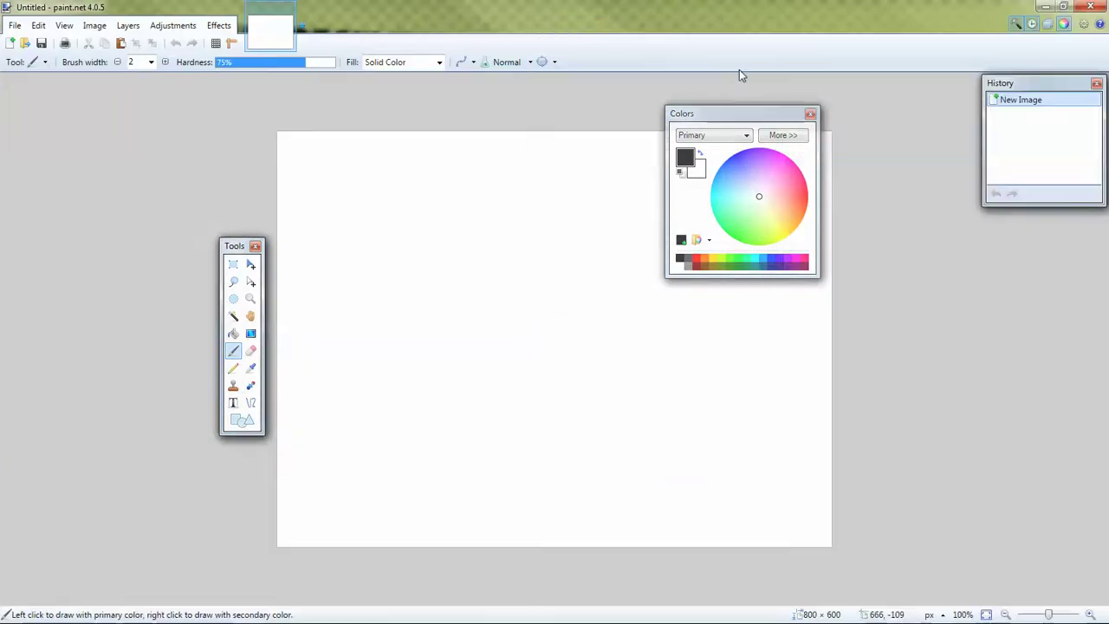
Dock the Tools window at the left edge and move the Colors window right beside History
left_click(1065, 25)
left_click(1064, 25)
left_click_drag(233, 250, 18, 162)
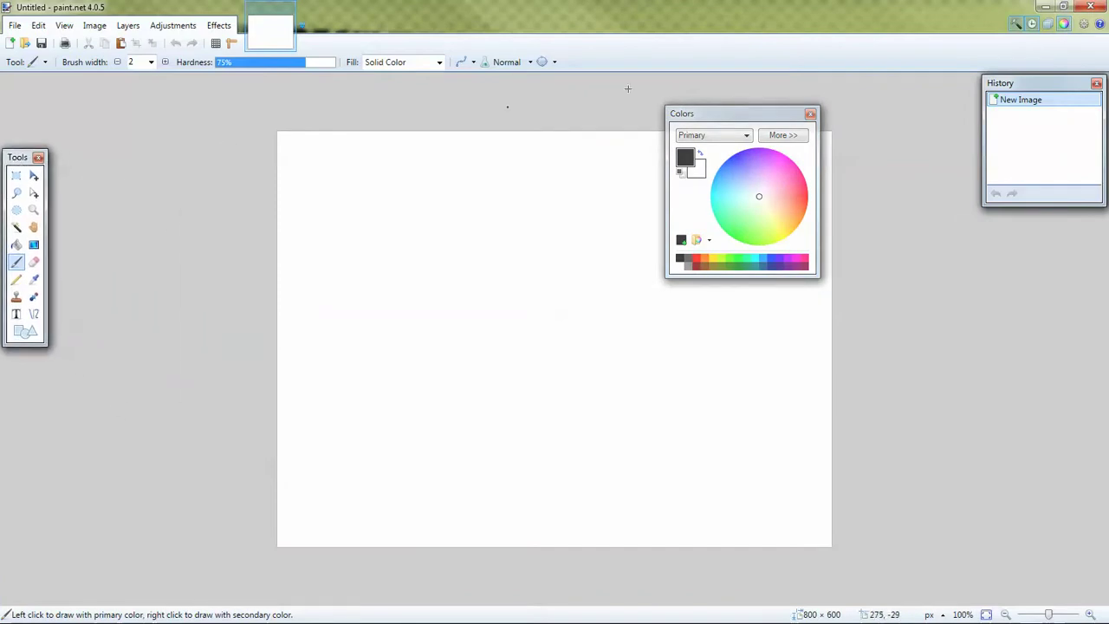
left_click(1018, 27)
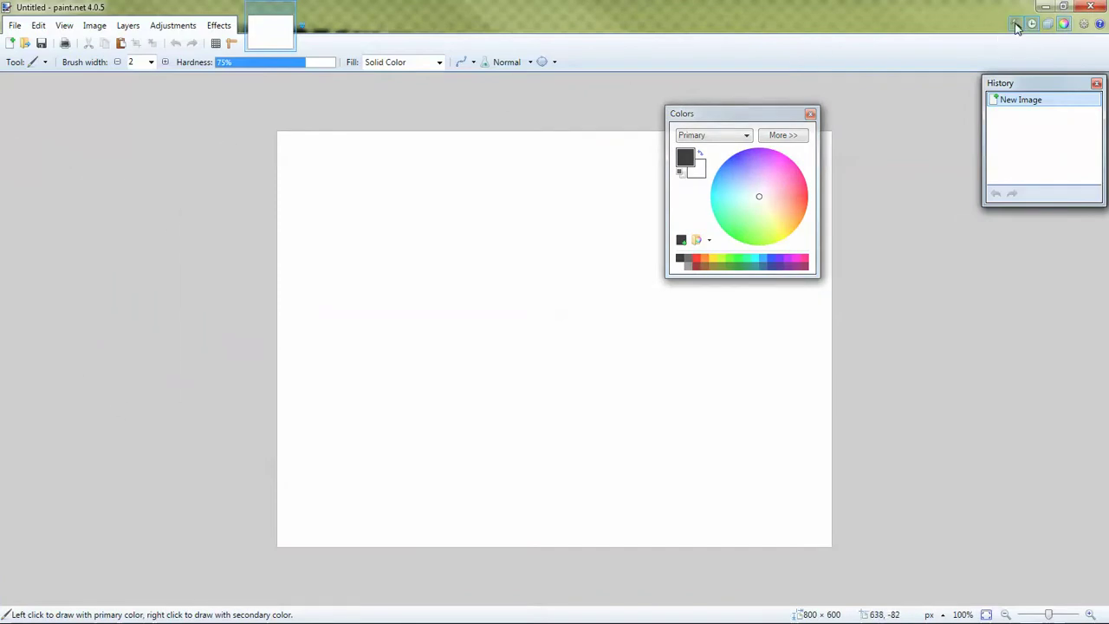
left_click(1018, 27)
left_click(1031, 27)
left_click(1031, 27)
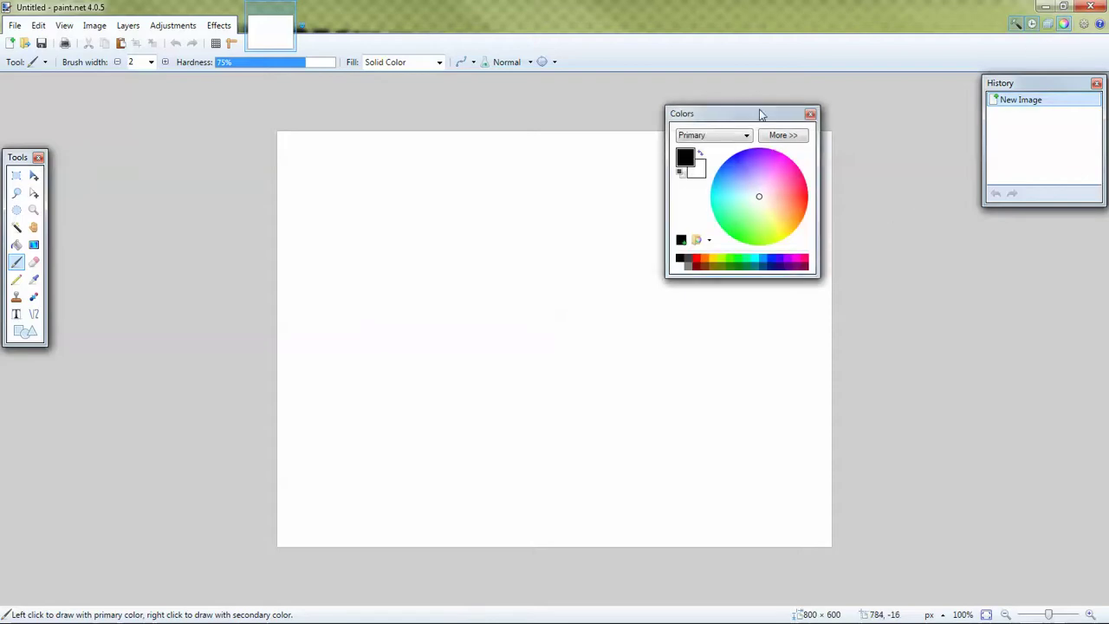
left_click_drag(761, 115, 960, 123)
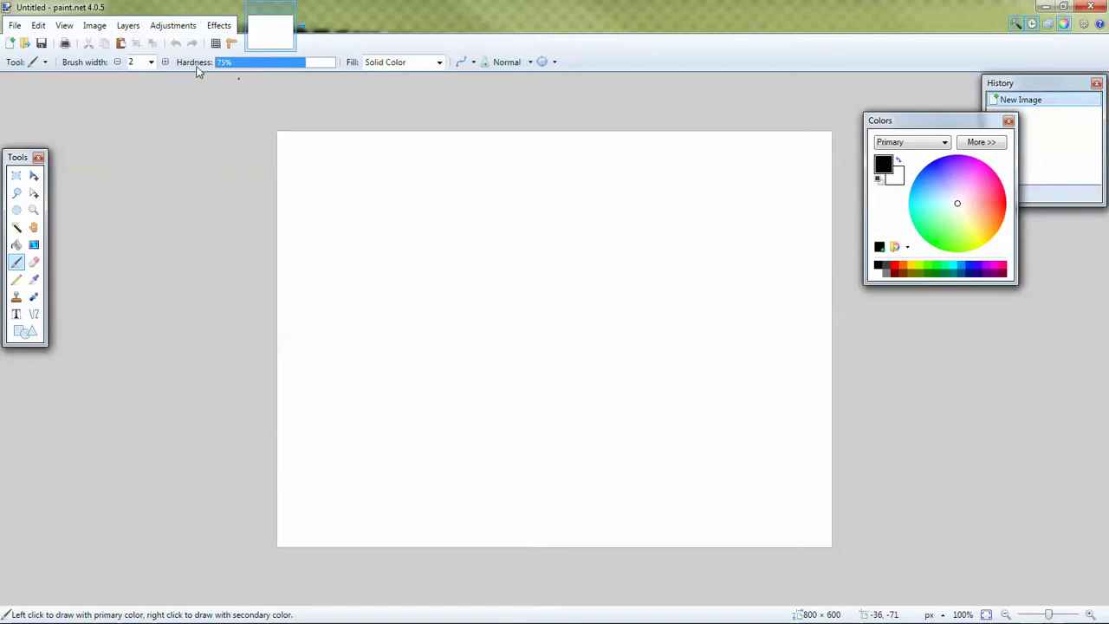
Use Image > Canvas Size with aspect ratio unlocked to set width 1100 and height 700
left_click(95, 26)
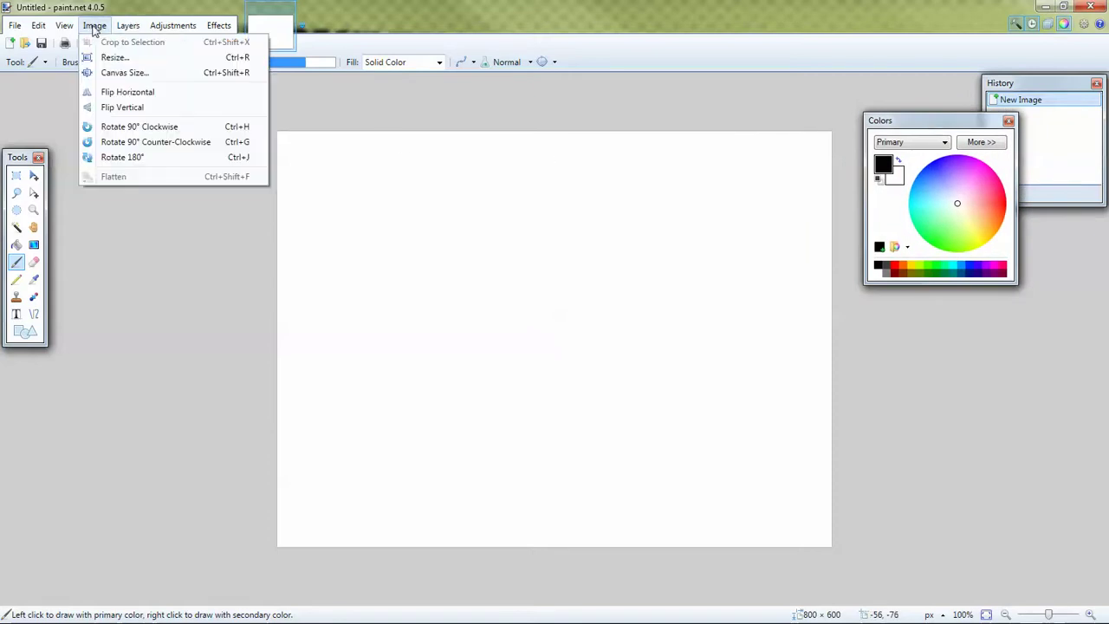
left_click(116, 72)
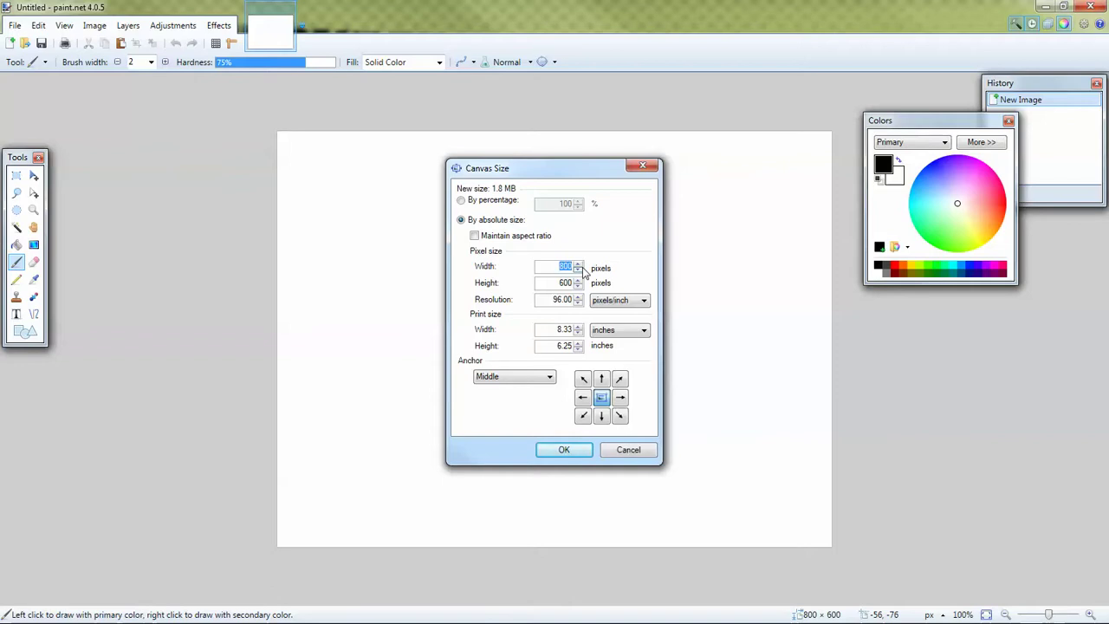
type("11")
type("00")
type("700")
left_click(564, 450)
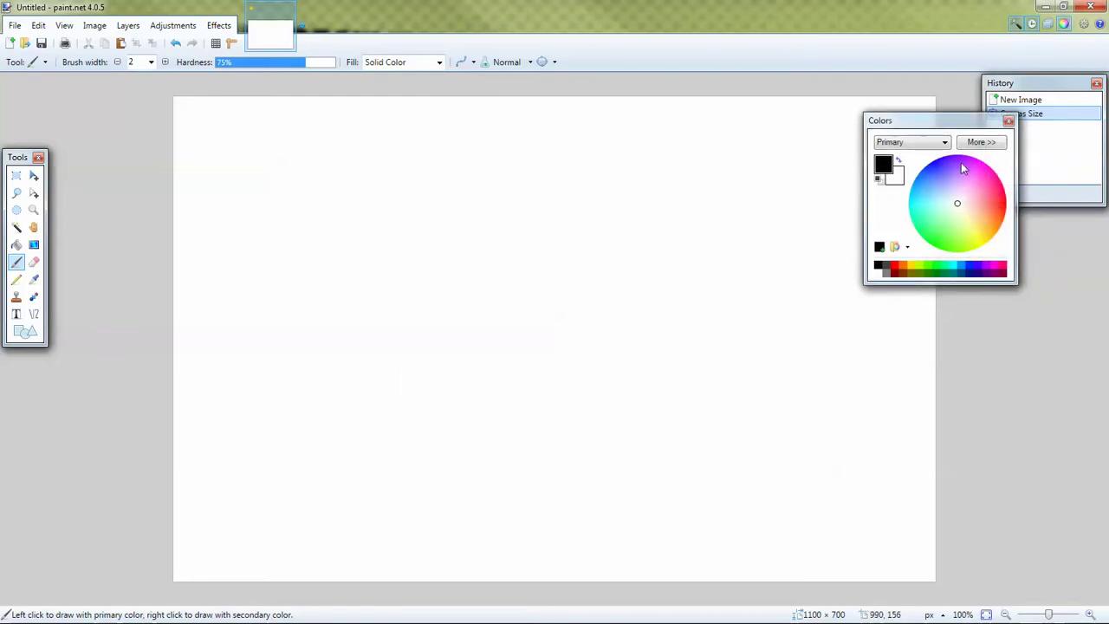
Fill the whole canvas pink with the Paint Bucket
left_click(990, 181)
left_click(15, 245)
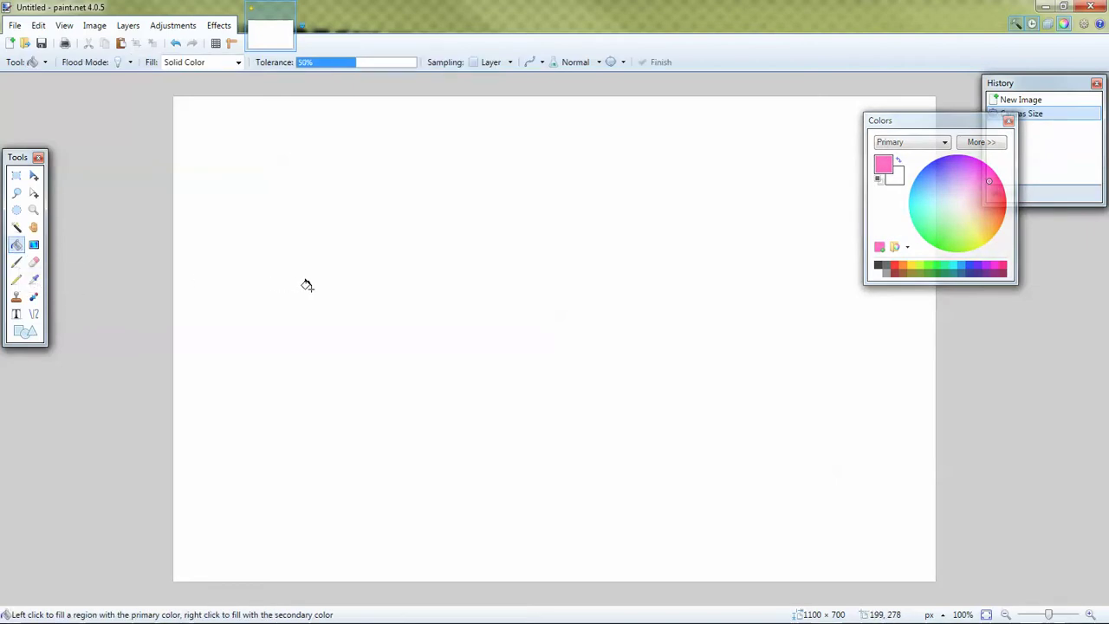
left_click(310, 288)
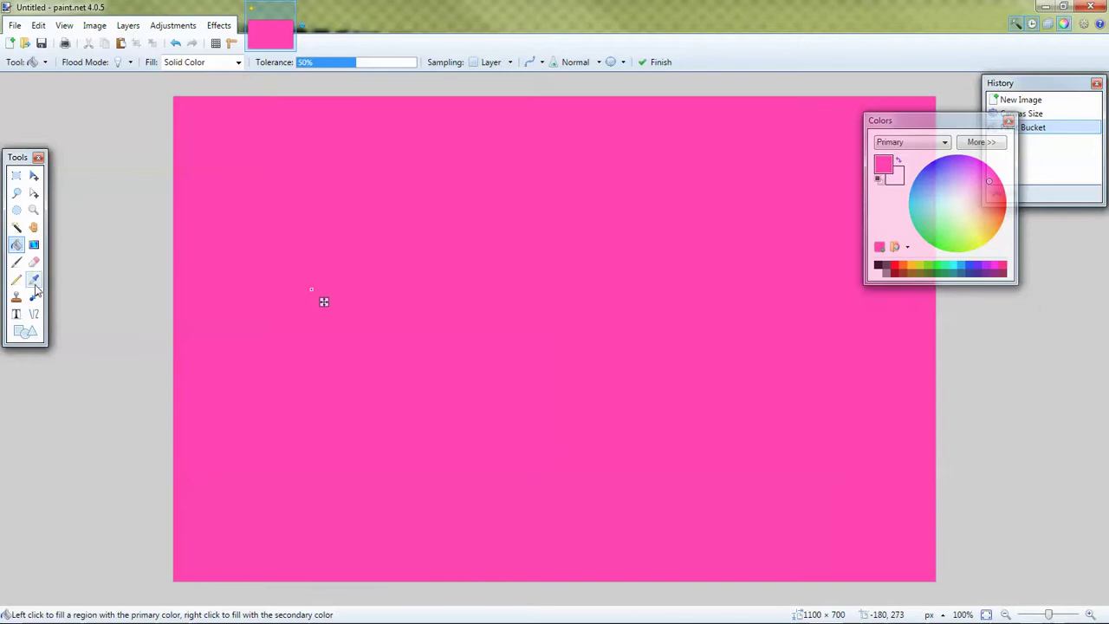
Paint a yellow wavy line across the canvas with the Paintbrush
left_click(15, 262)
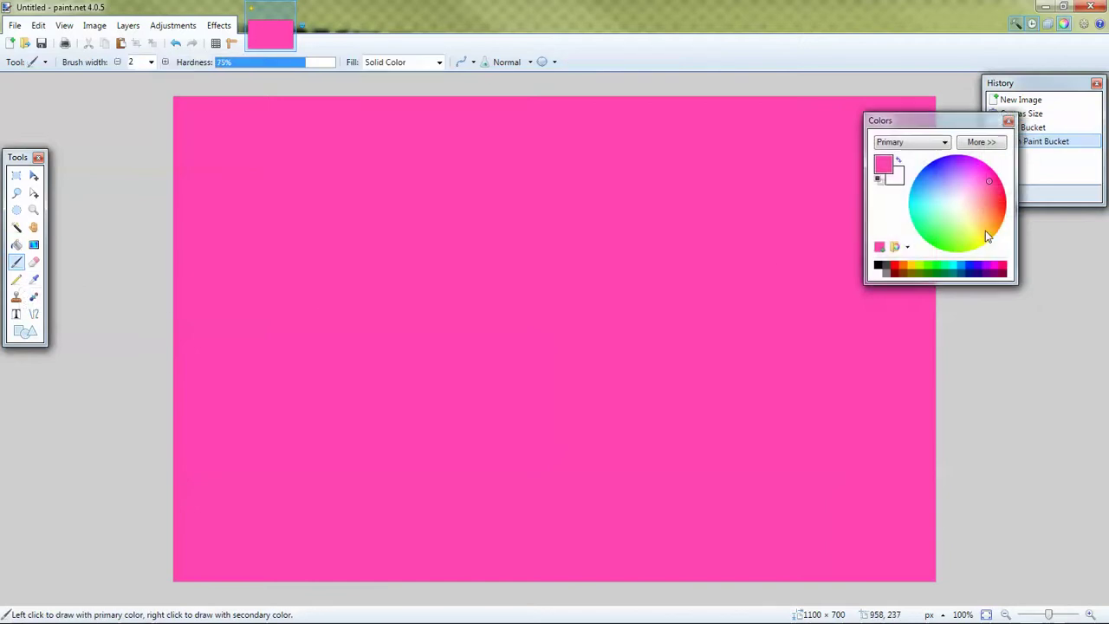
left_click(983, 235)
mouse_move(985, 232)
left_mouse_down()
mouse_move(965, 243)
mouse_move(975, 248)
mouse_move(978, 235)
left_mouse_up()
mouse_move(332, 257)
left_mouse_down()
mouse_move(386, 220)
mouse_move(438, 299)
mouse_move(539, 270)
mouse_move(664, 357)
left_mouse_up()
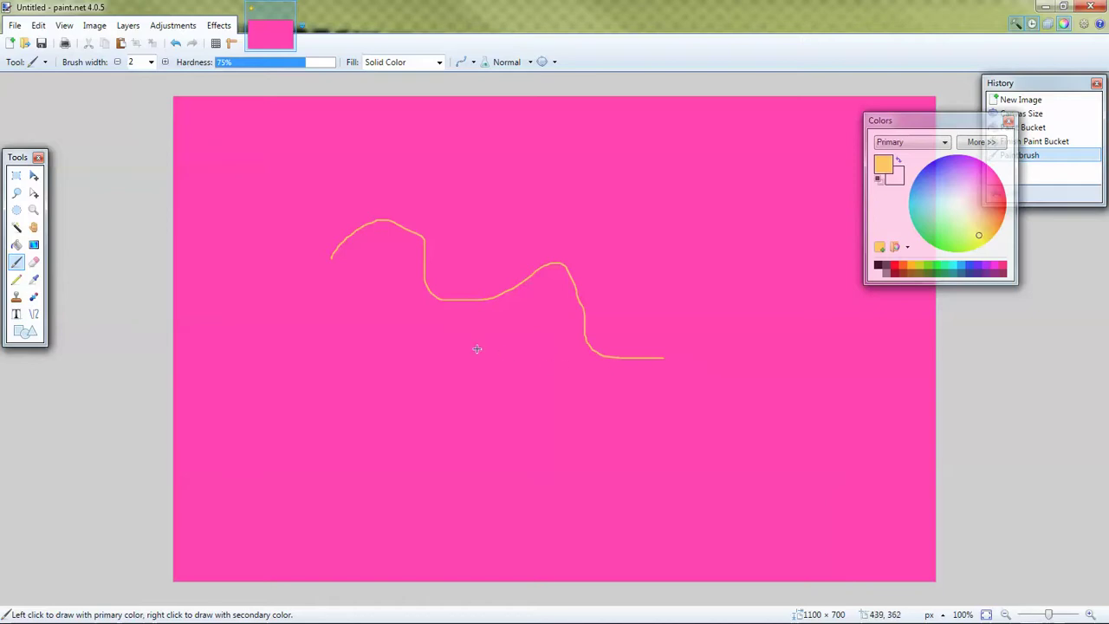
Draw a yellow rectangle outline below the wavy line with the Shapes tool
left_click(25, 331)
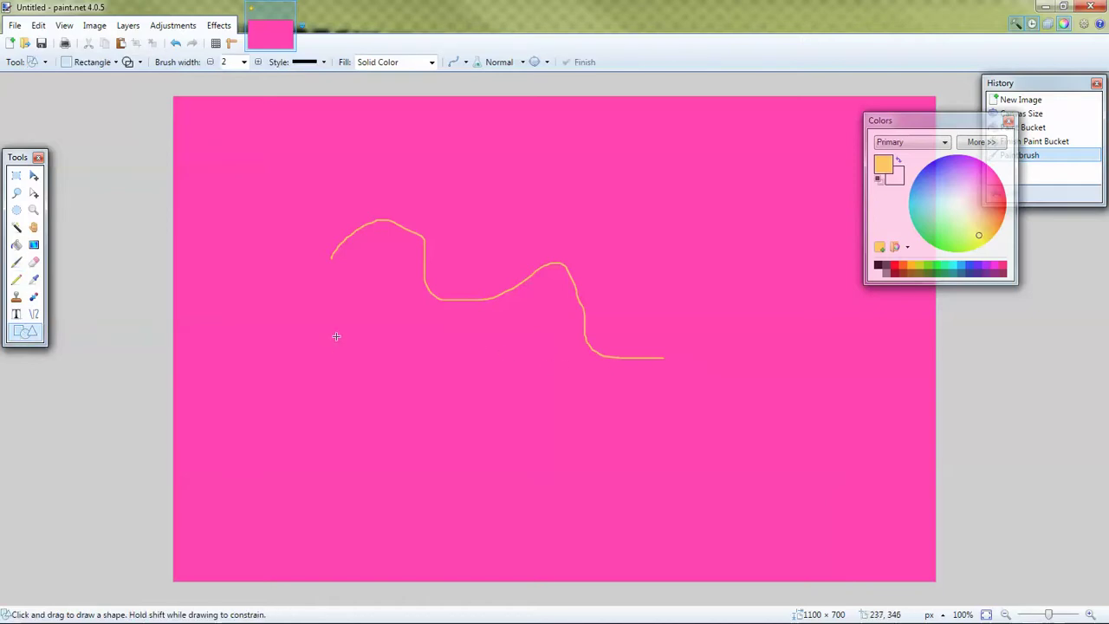
left_click_drag(341, 350, 432, 416)
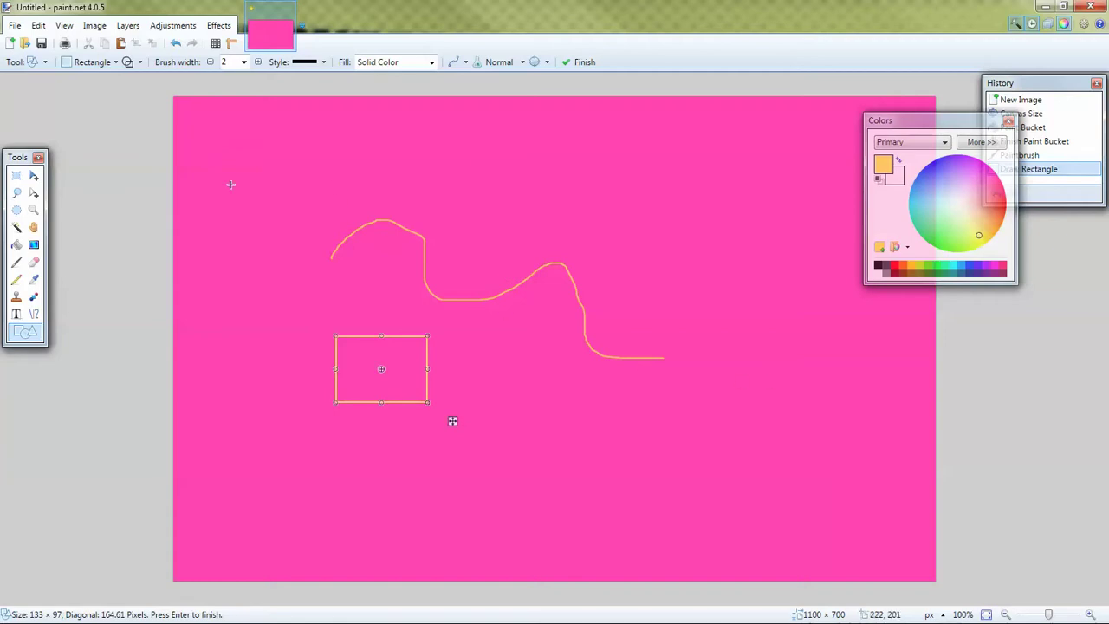
left_click(15, 27)
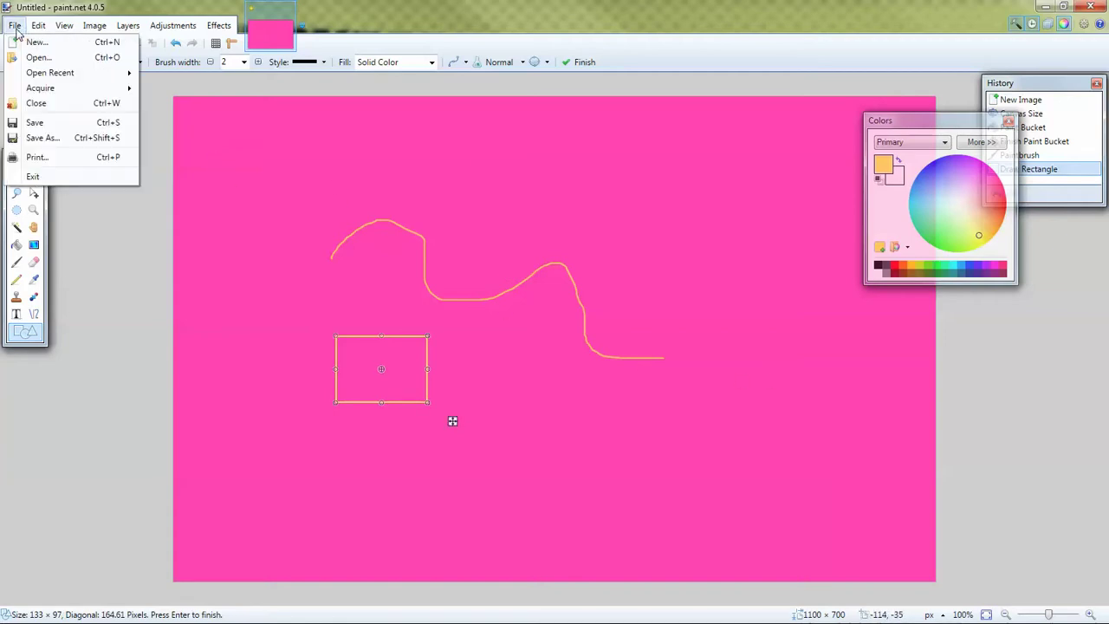
In Save As, browse to Programming > PlatformJumper > PlatformJumperLesson1 > images
left_click(43, 139)
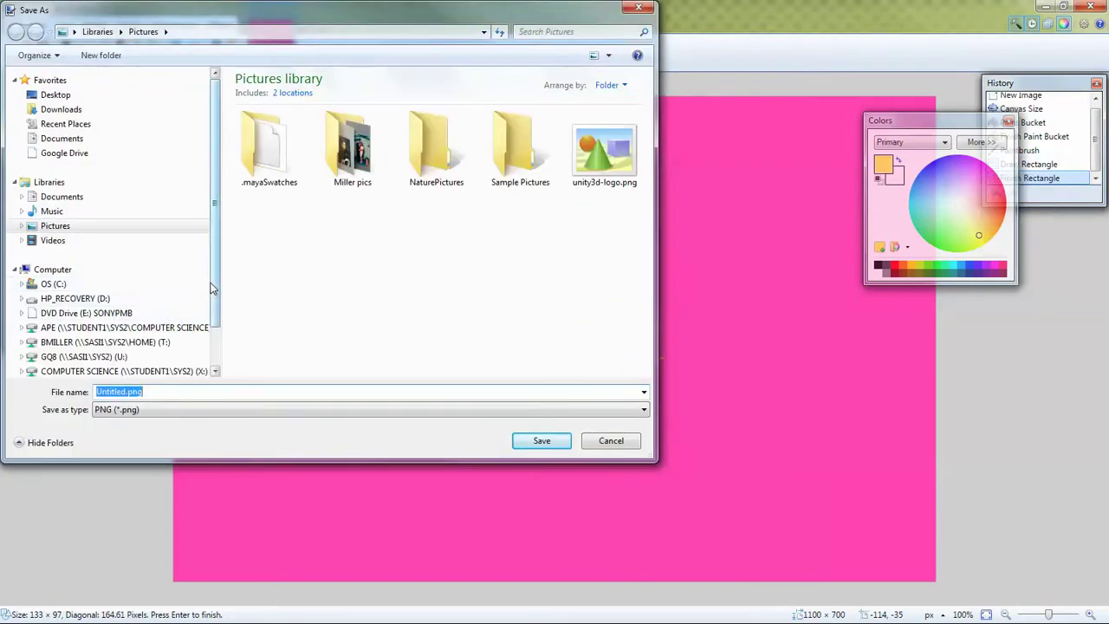
left_click(78, 348)
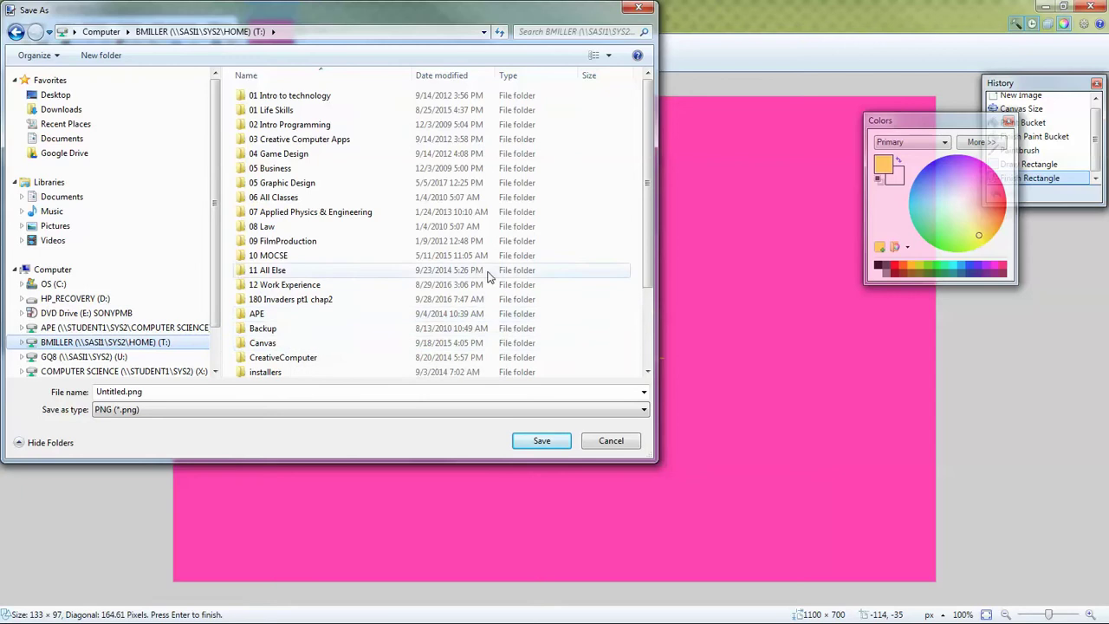
scroll(648, 229, "down", 2)
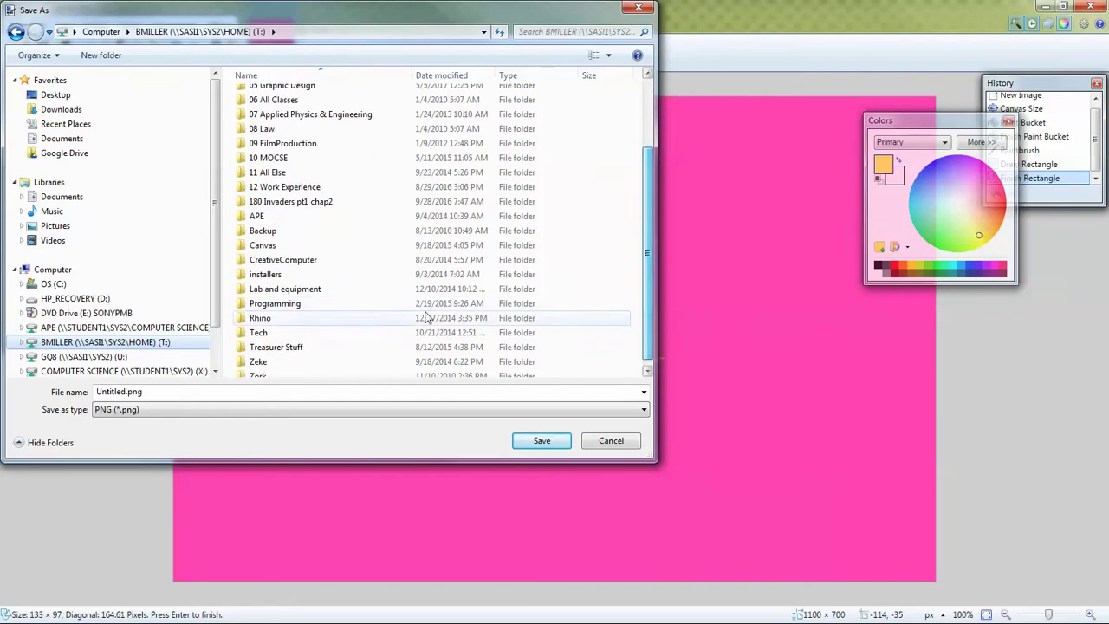
double_click(280, 306)
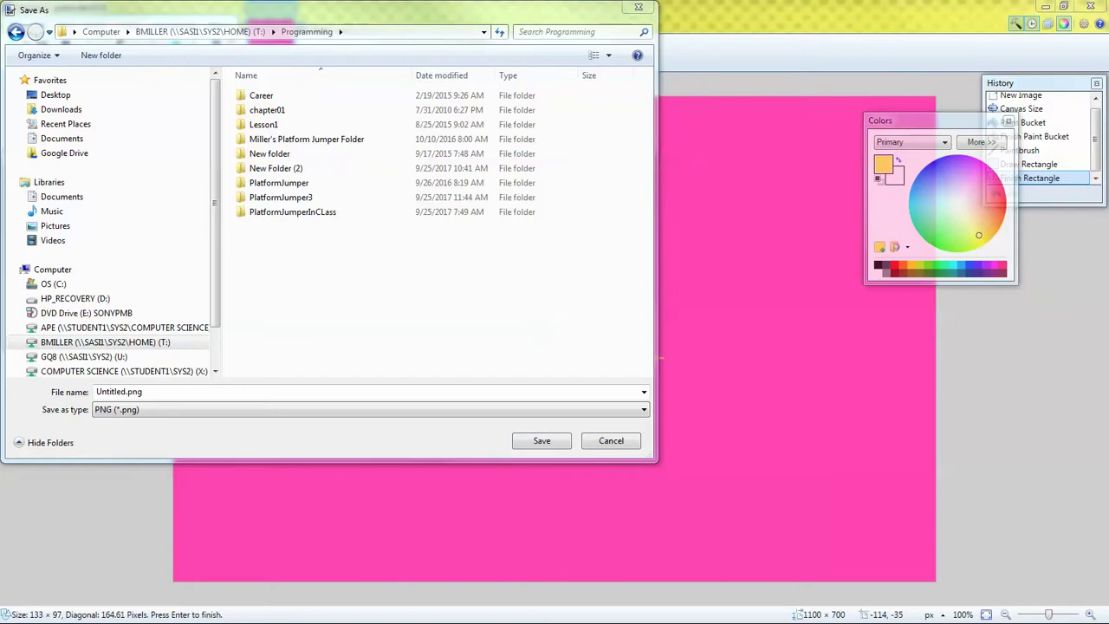
left_click(370, 321)
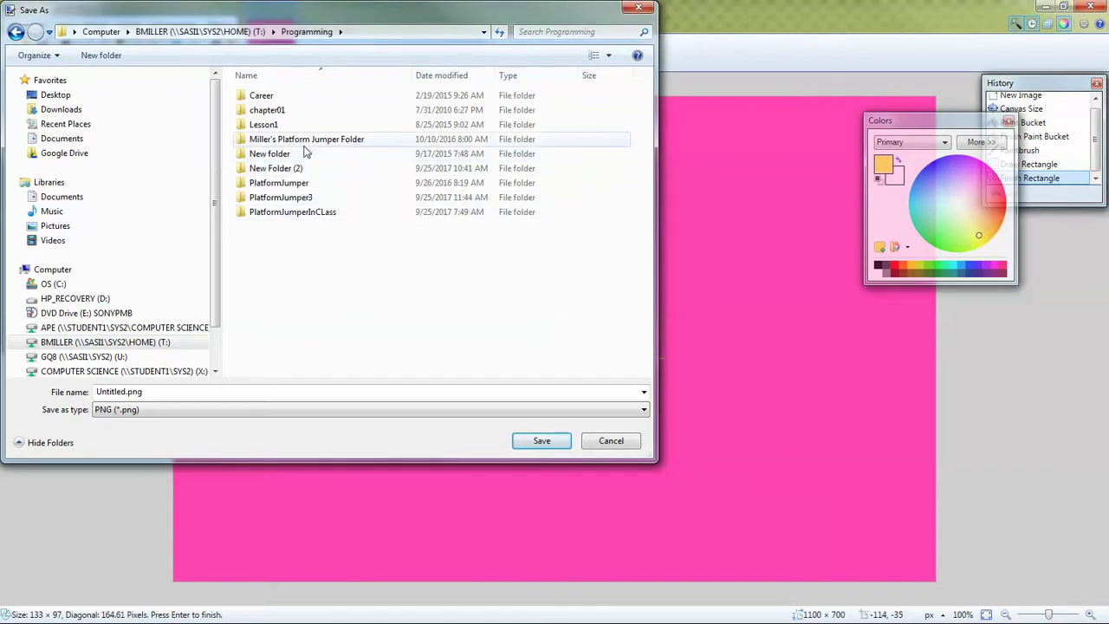
left_click(278, 185)
double_click(277, 186)
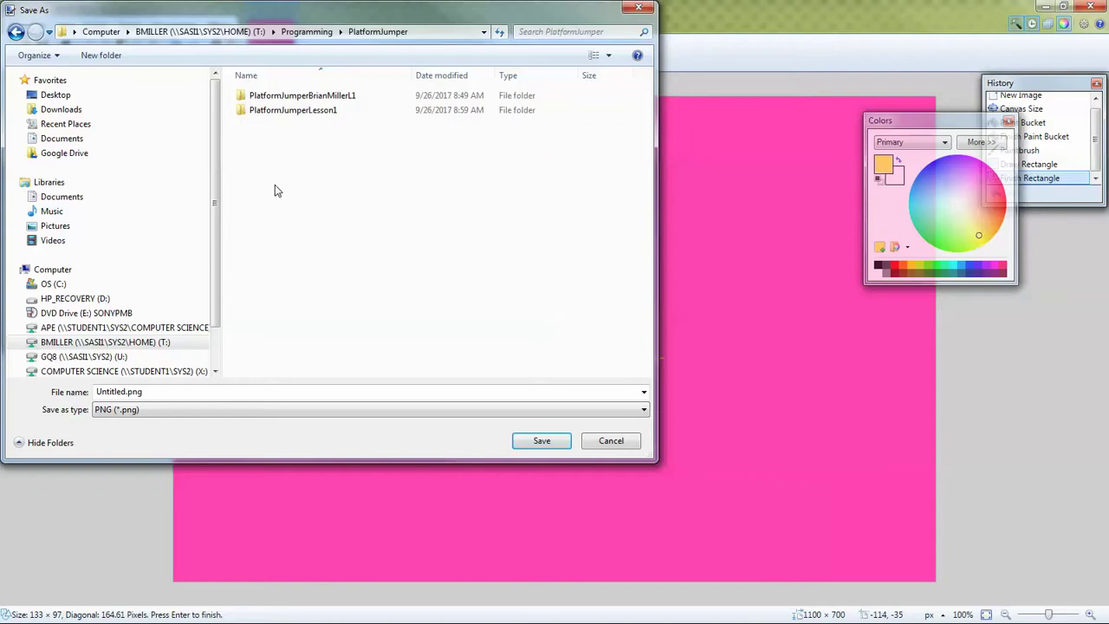
double_click(291, 112)
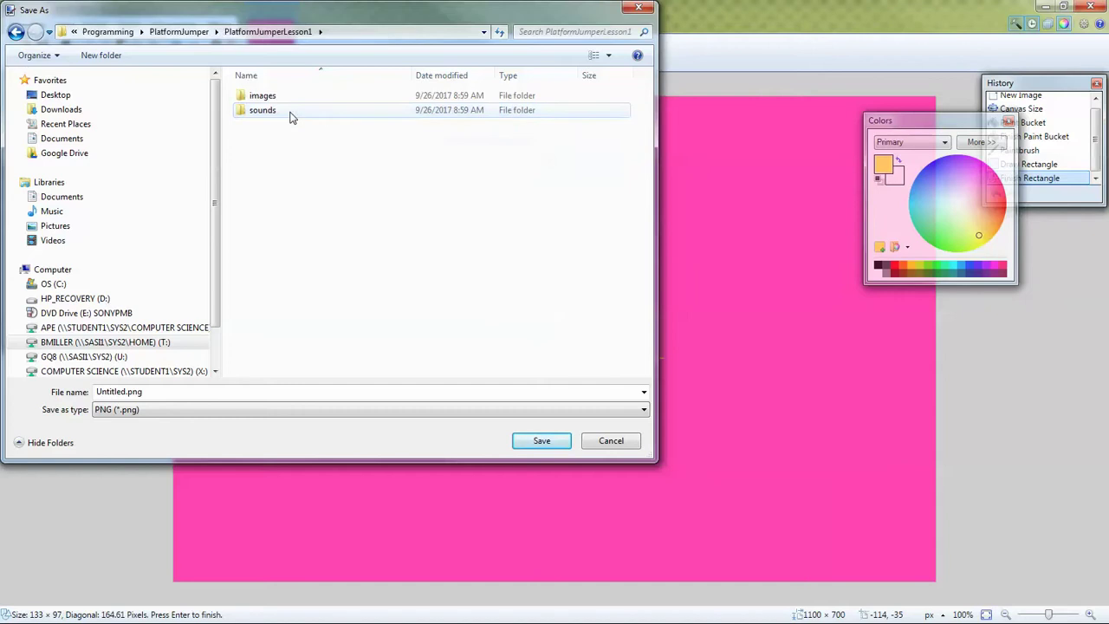
double_click(262, 97)
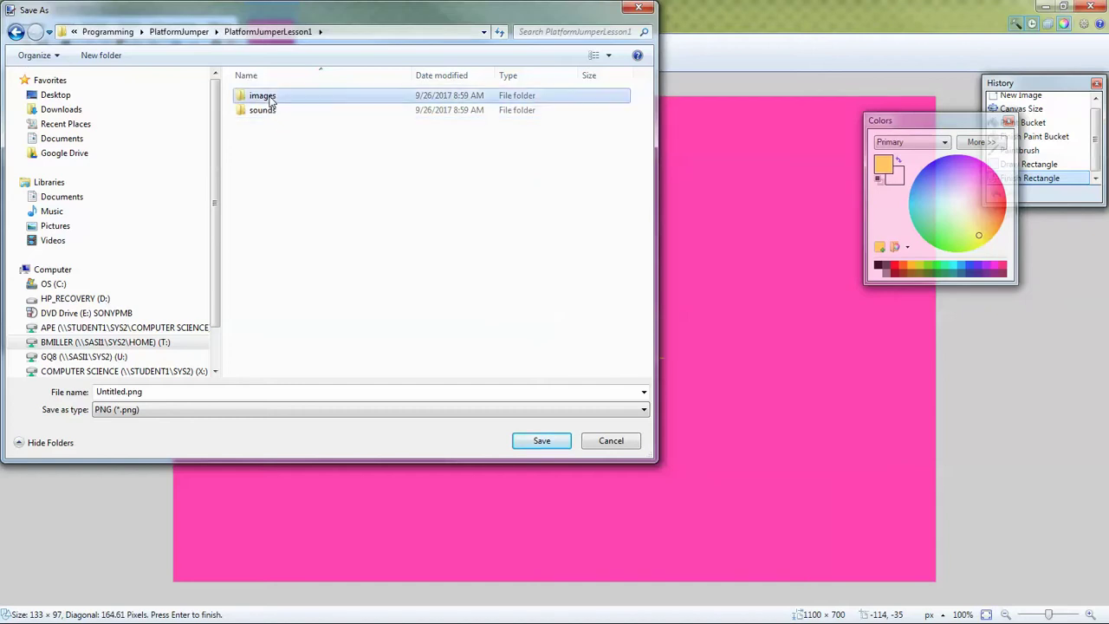
Name the file BG1.png, save it and accept the PNG settings
double_click(126, 391)
left_click(127, 391)
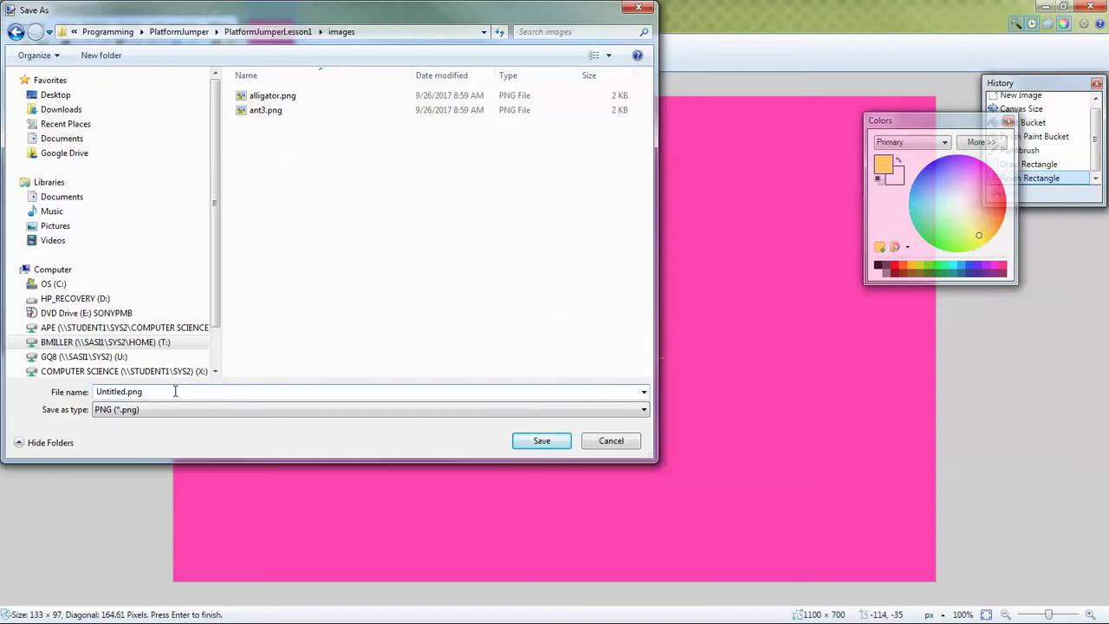
key("BackSpace")
key("BackSpace")
key("BackSpace")
key("BackSpace")
key("BackSpace")
key("BackSpace")
key("BackSpace")
left_click(545, 442)
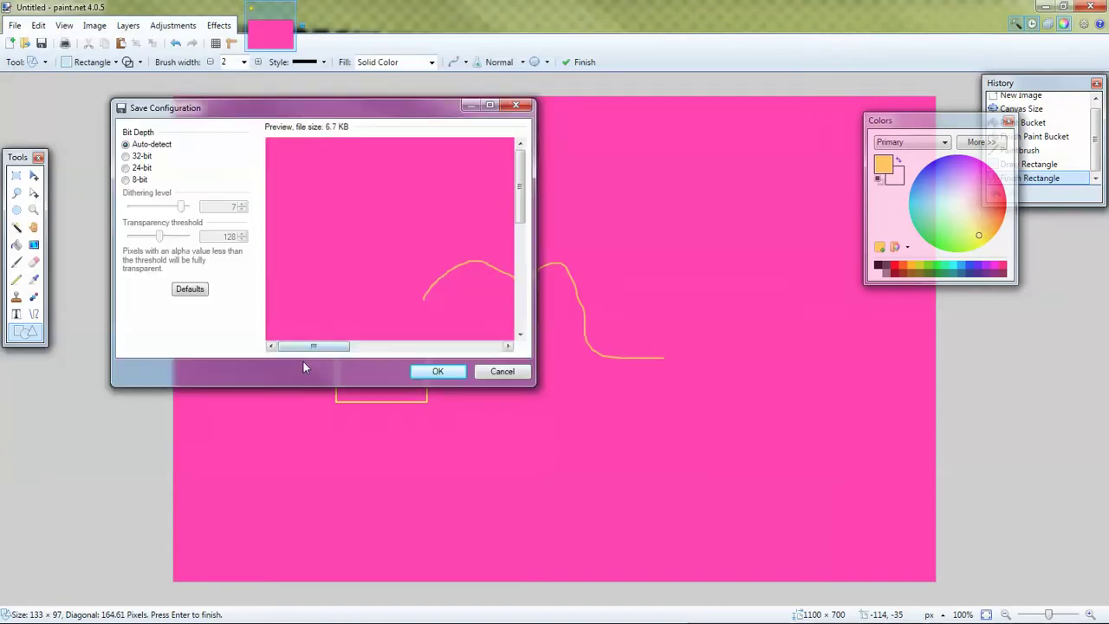
left_click(439, 373)
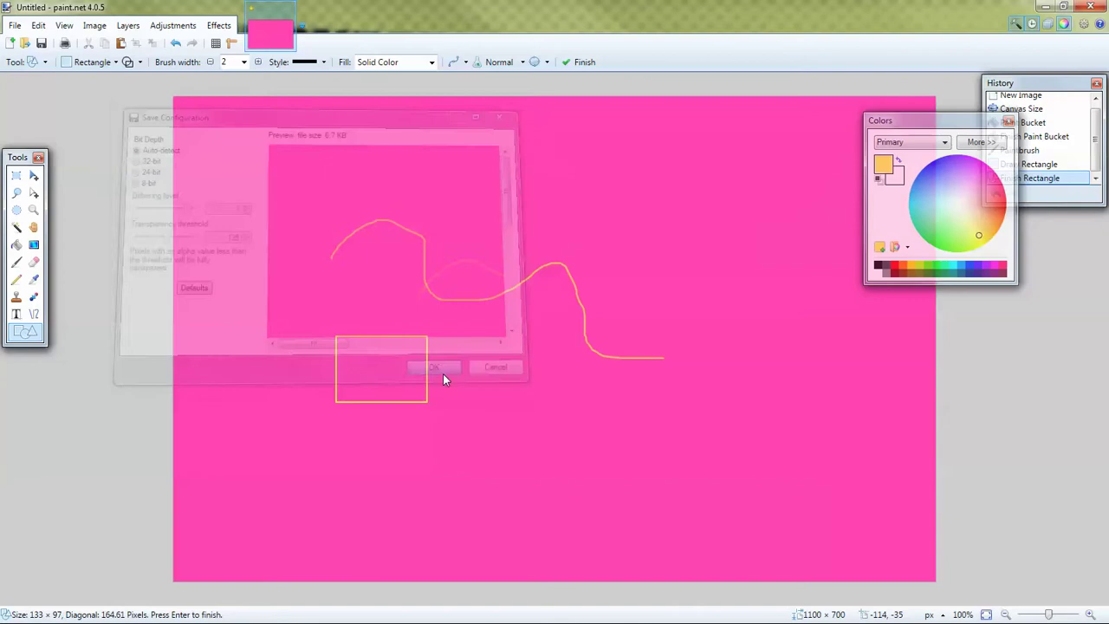
key("alt+Tab")
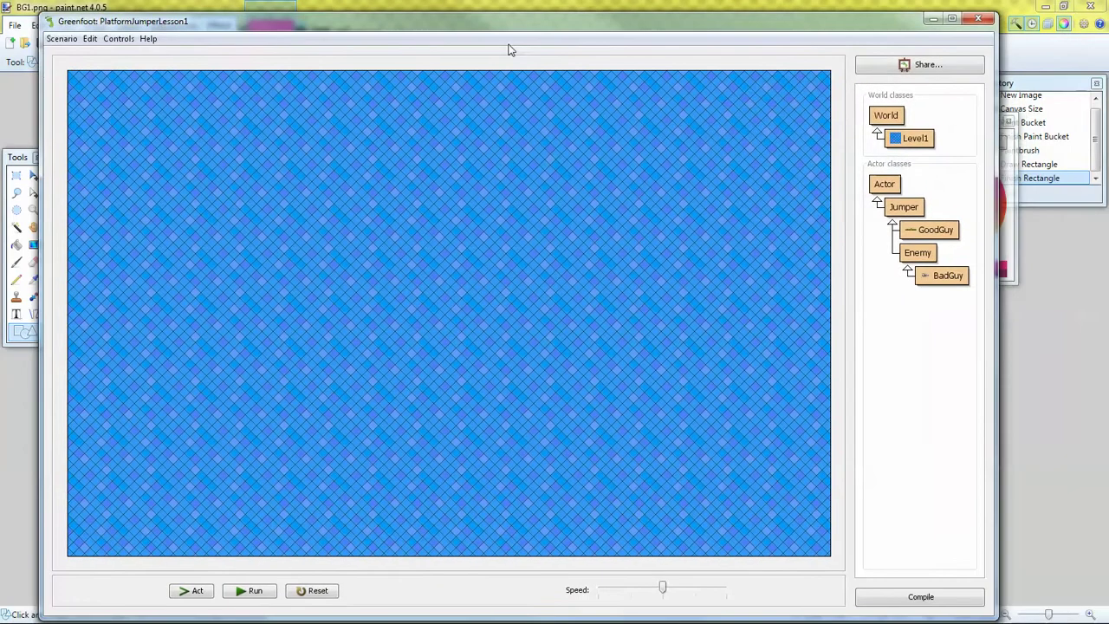
Set Level1's image to BG1.png from Scenario images and maximize the Greenfoot window
right_click(908, 139)
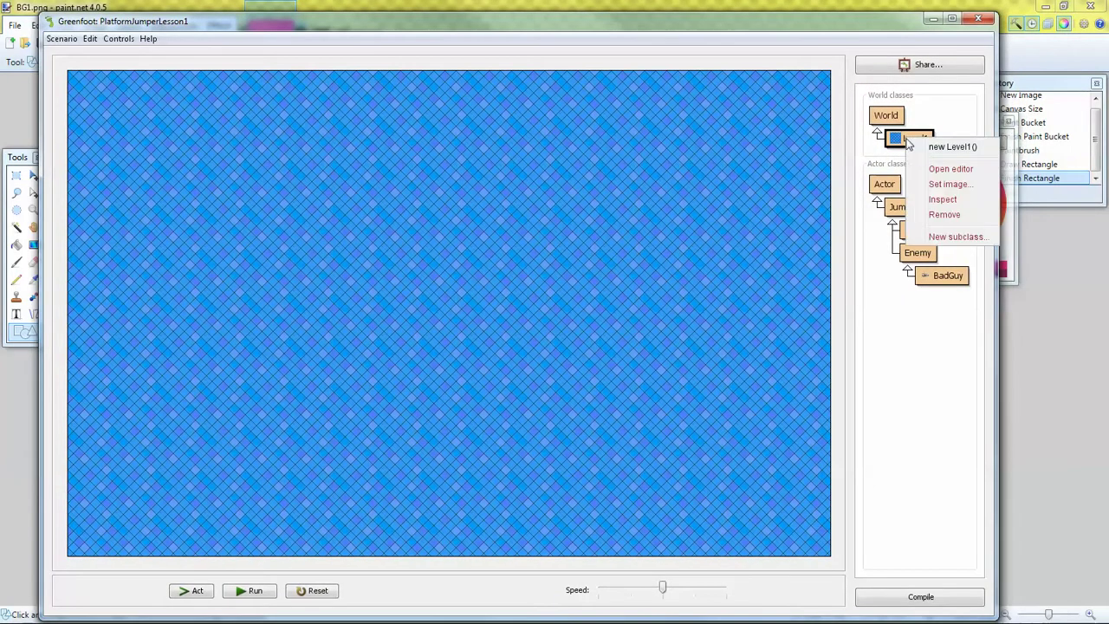
left_click(948, 184)
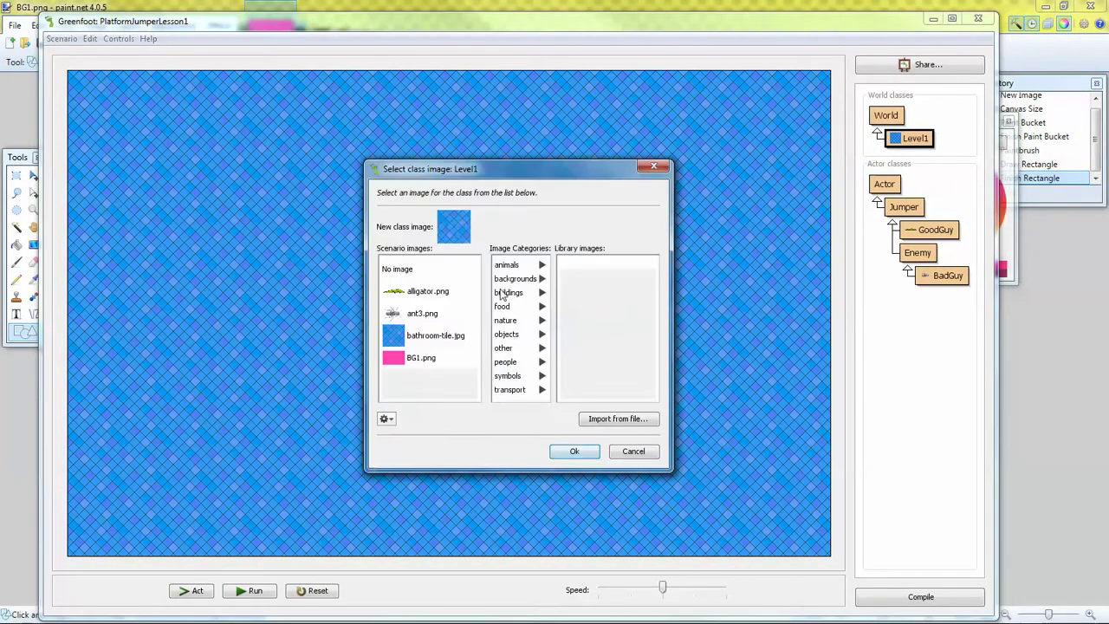
left_click(395, 363)
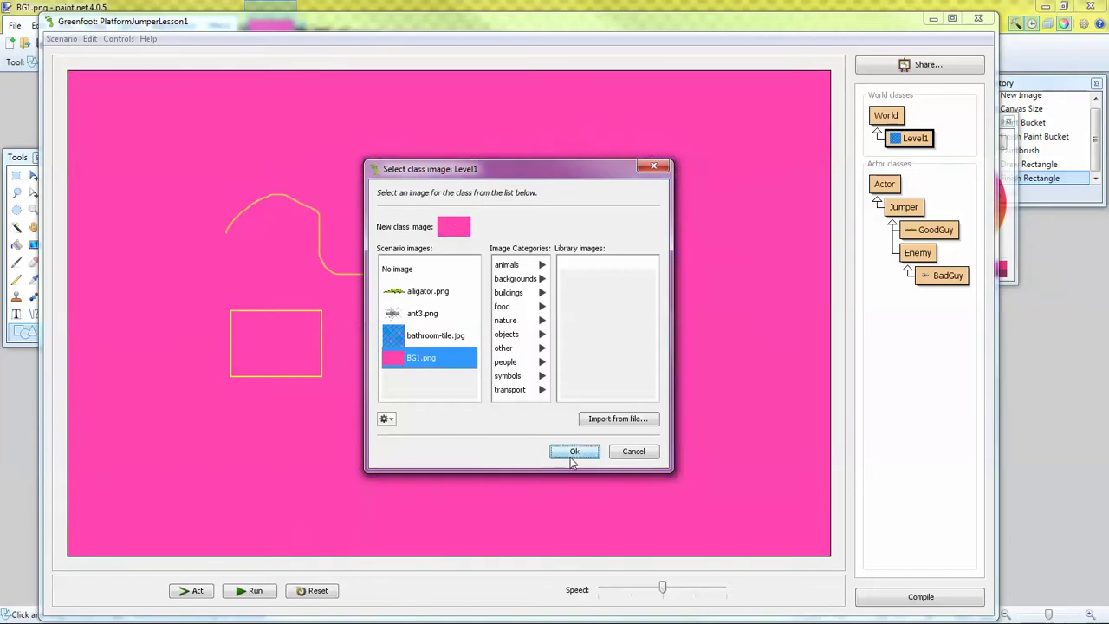
left_click(575, 451)
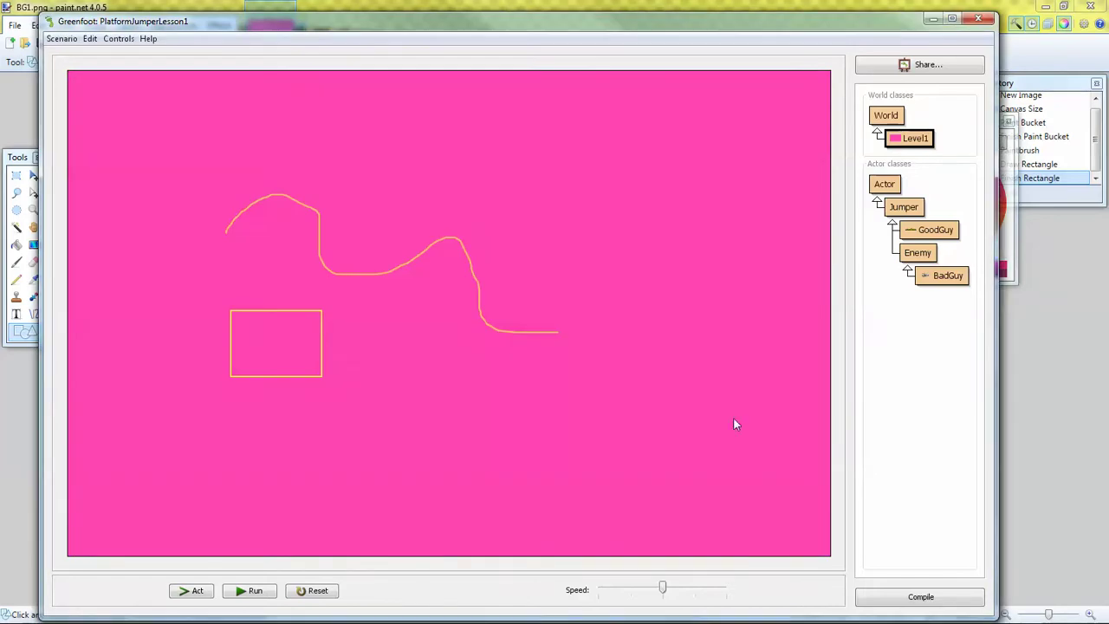
left_click(952, 18)
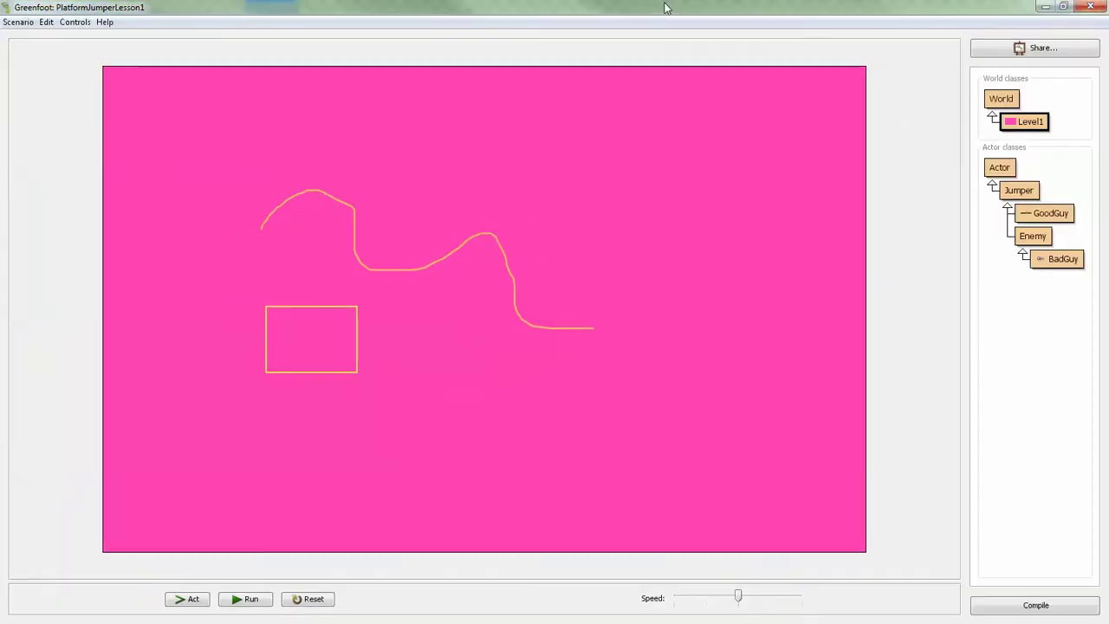
Switch back to the slideshow showing the 'Paint.NET Draw the Background' slide
key("alt+Tab")
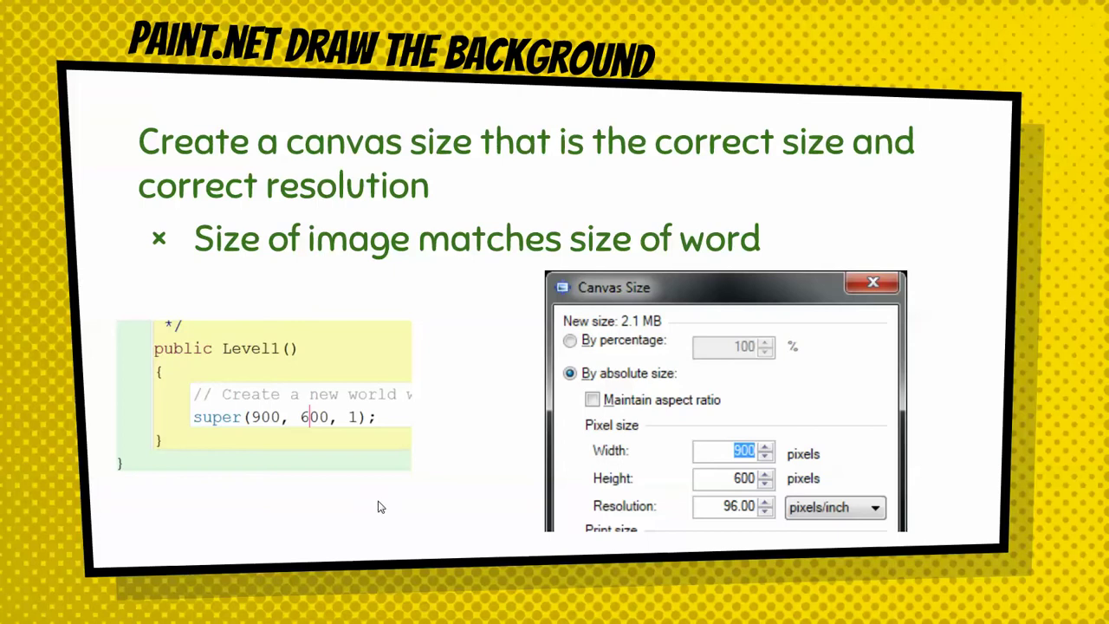
mouse_move(364, 518)
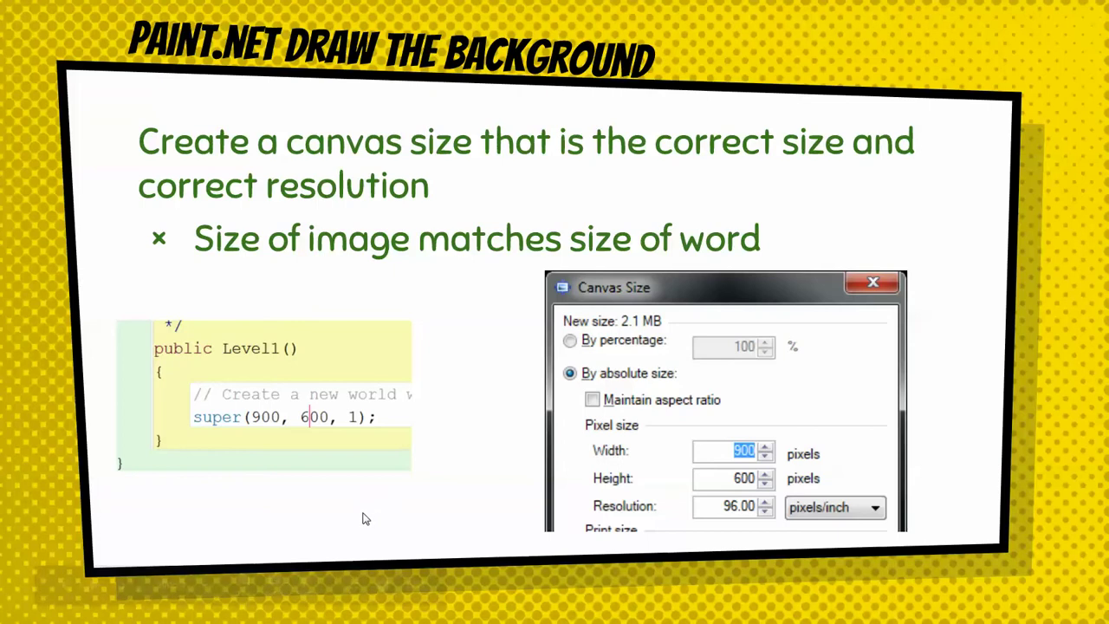